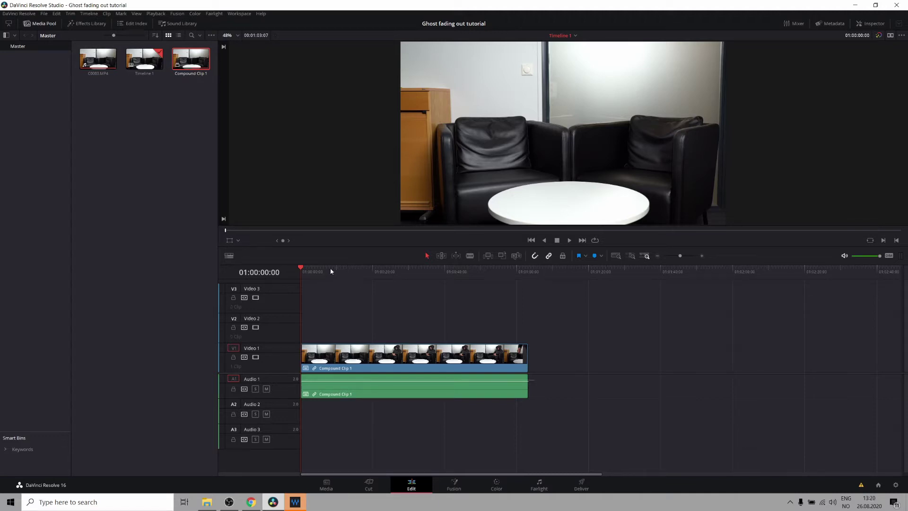
- Split Compound Clip 1 in the timeline at 01:00:17:05, at the end of the empty-chairs shot
{"action": "left_click_drag", "start_coordinate": [319, 270], "coordinate": [504, 286]}
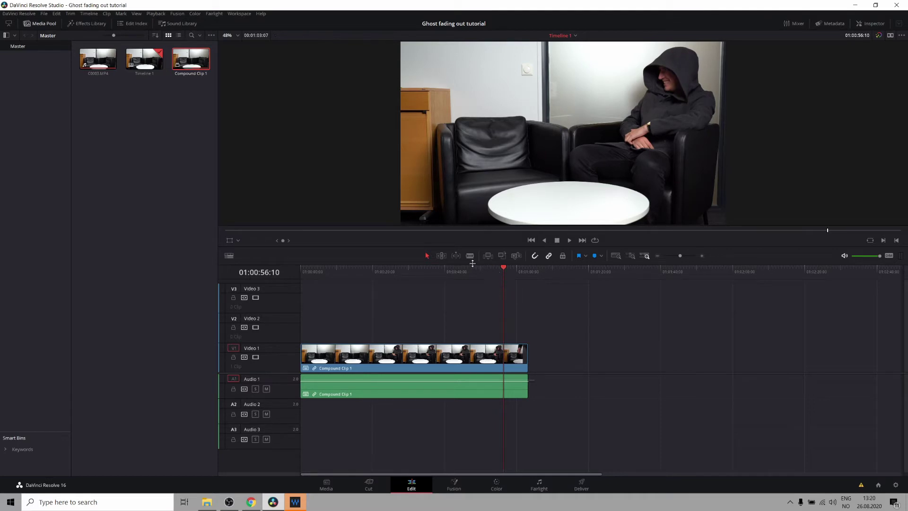
{"action": "mouse_move", "coordinate": [353, 284]}
{"action": "left_mouse_down"}
{"action": "mouse_move", "coordinate": [383, 274]}
{"action": "mouse_move", "coordinate": [362, 284]}
{"action": "left_mouse_up"}
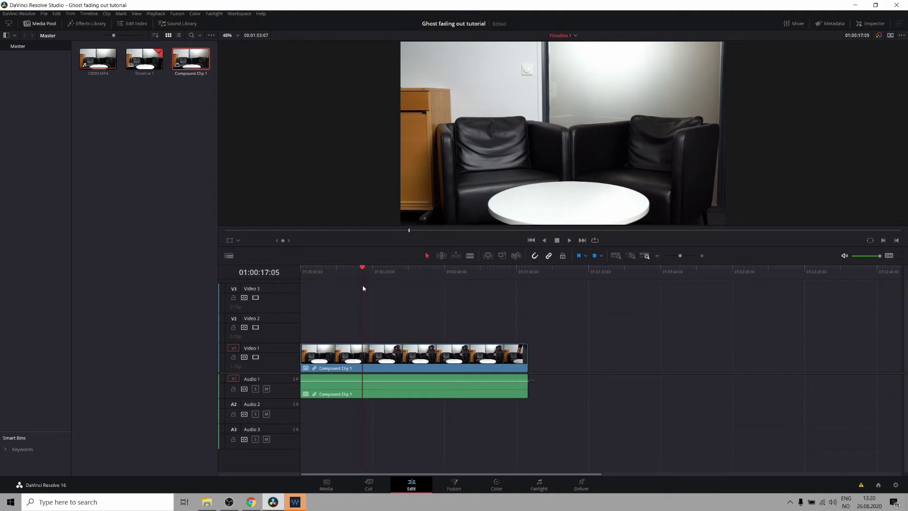
{"action": "key", "text": "ctrl+b"}
- Ripple-trim the start of the second clip to 01:00:44:08, where the hooded actor sits still in the chair
{"action": "left_click_drag", "start_coordinate": [312, 272], "coordinate": [461, 288]}
{"action": "left_click", "coordinate": [417, 355]}
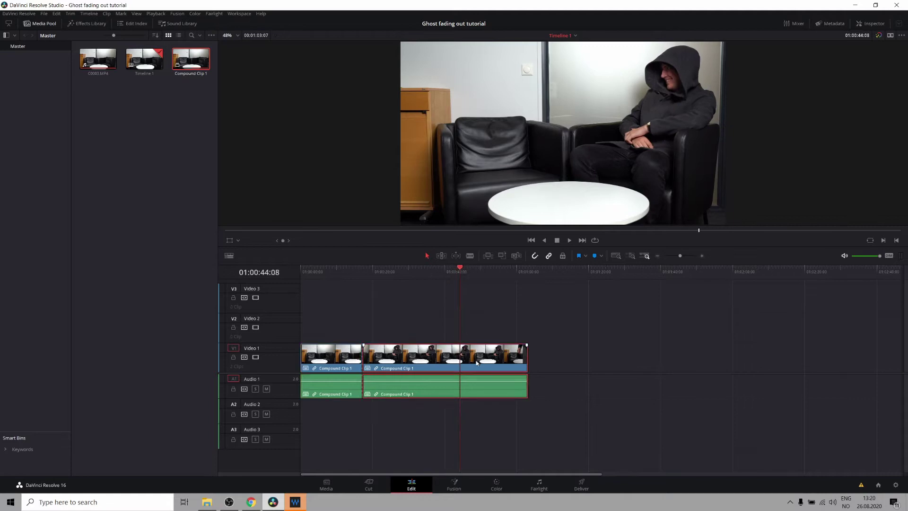
{"action": "key", "text": "shift+["}
- Move the empty-chairs clip behind the hooded actor's clip and ripple-trim the actor clip's end at 01:00:31:03
{"action": "left_click_drag", "start_coordinate": [402, 274], "coordinate": [413, 278]}
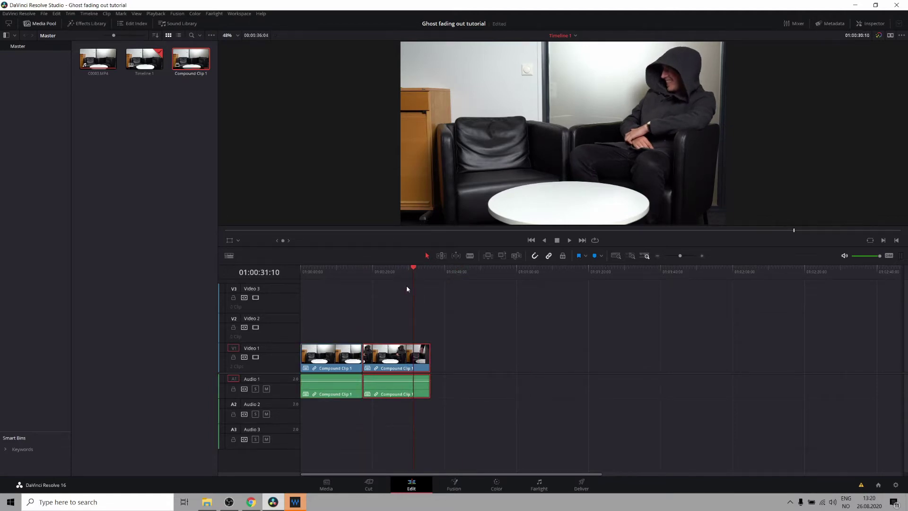
{"action": "left_click_drag", "start_coordinate": [327, 357], "coordinate": [511, 357]}
{"action": "left_click_drag", "start_coordinate": [391, 273], "coordinate": [413, 279]}
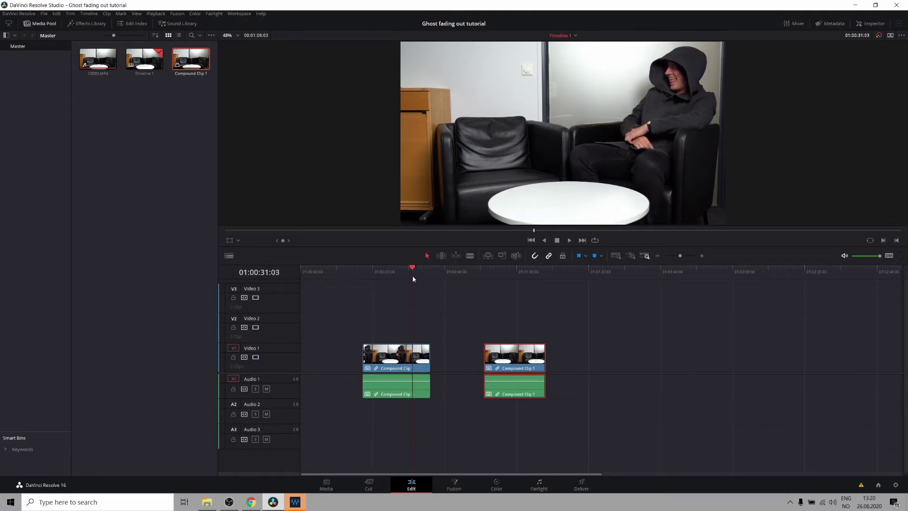
{"action": "left_click", "coordinate": [420, 364]}
{"action": "key", "text": "ctrl+shift+]"}
- Move the hooded actor's clip to the start of the timeline and delete the gap before the empty-chairs clip
{"action": "left_click_drag", "start_coordinate": [381, 368], "coordinate": [317, 368]}
{"action": "left_click", "coordinate": [408, 359]}
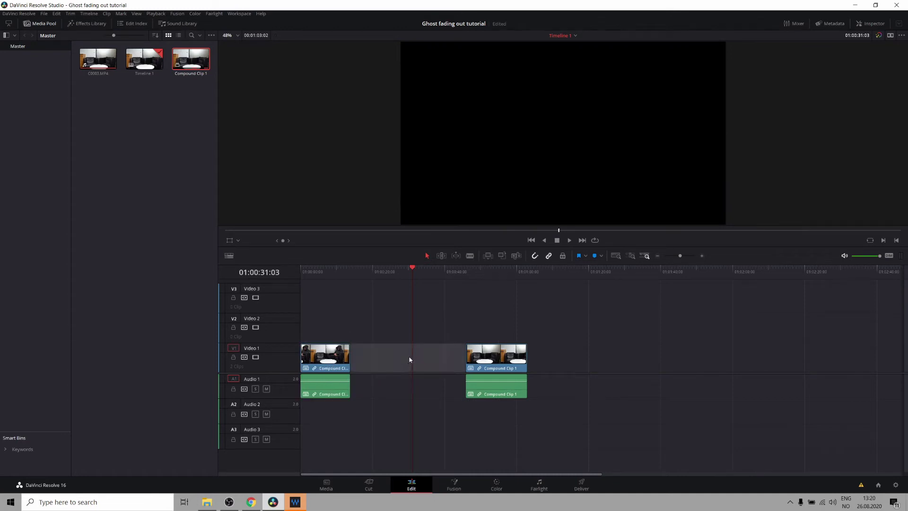
{"action": "key", "text": "Delete"}
- Add a 25-frame cross dissolve at the cut between the hooded actor's clip and the empty-chairs clip
{"action": "left_click", "coordinate": [333, 271]}
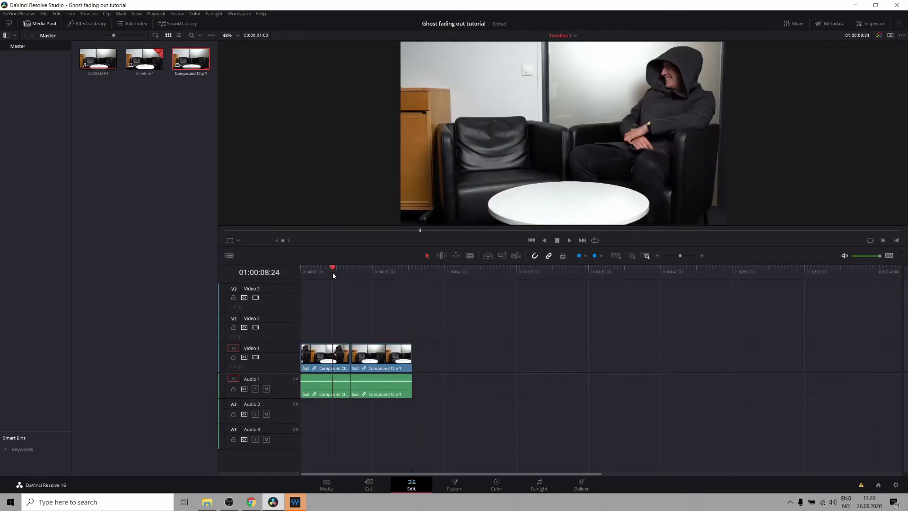
{"action": "left_click_drag", "start_coordinate": [333, 272], "coordinate": [340, 290]}
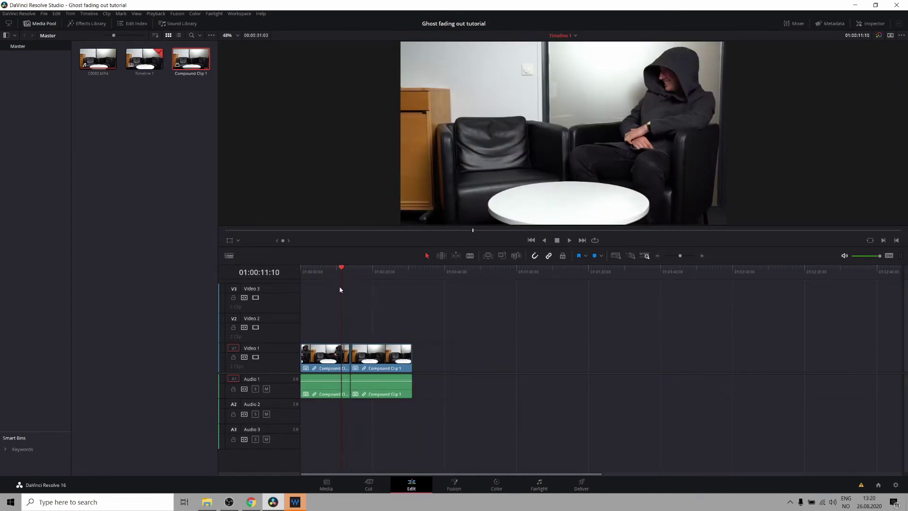
{"action": "left_click", "coordinate": [685, 256]}
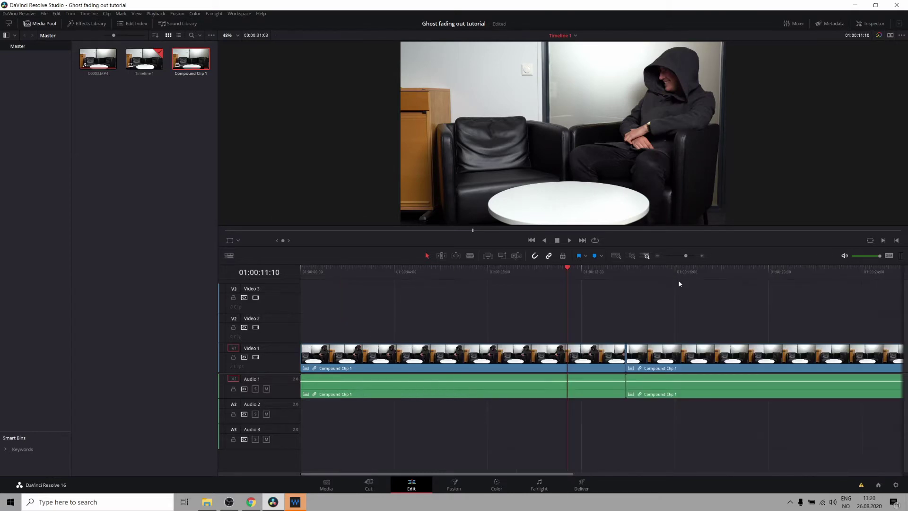
{"action": "right_click", "coordinate": [628, 363]}
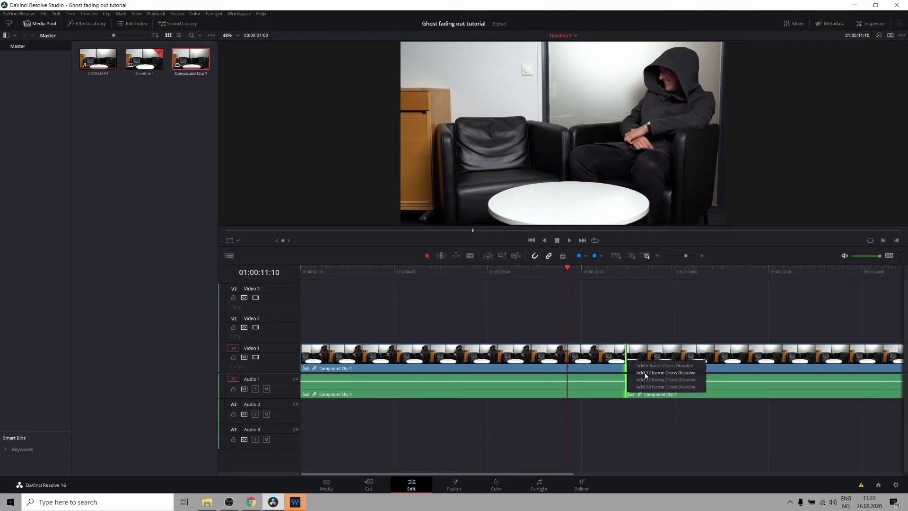
{"action": "left_click", "coordinate": [653, 381]}
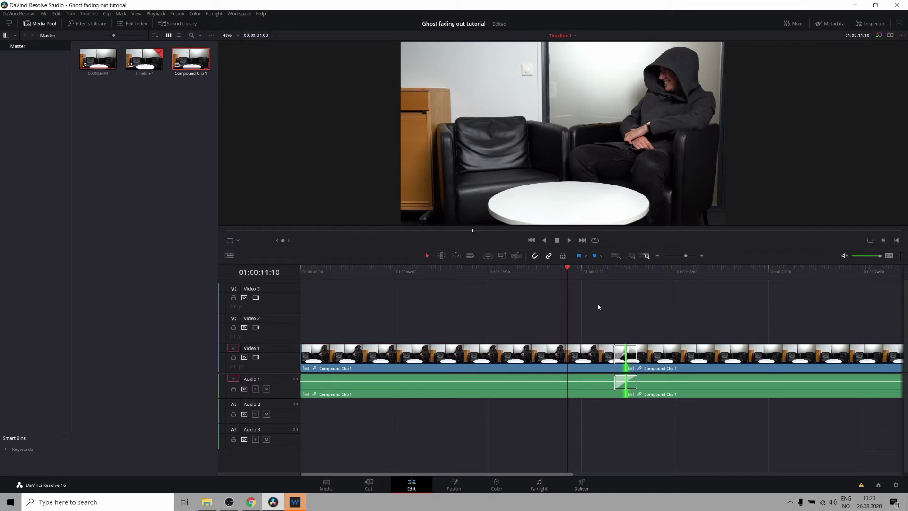
- Play back the cross dissolve from 01:00:11:10 and save the project
{"action": "key", "text": "space"}
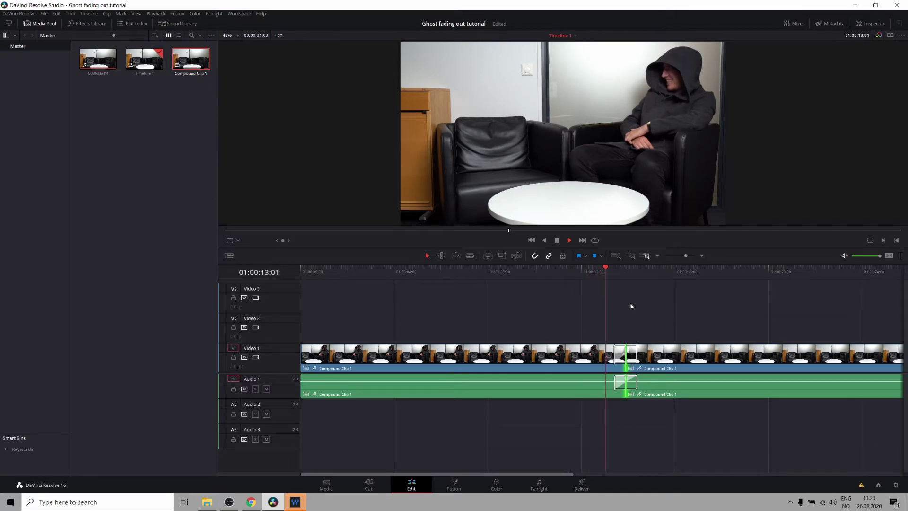
{"action": "key", "text": "space"}
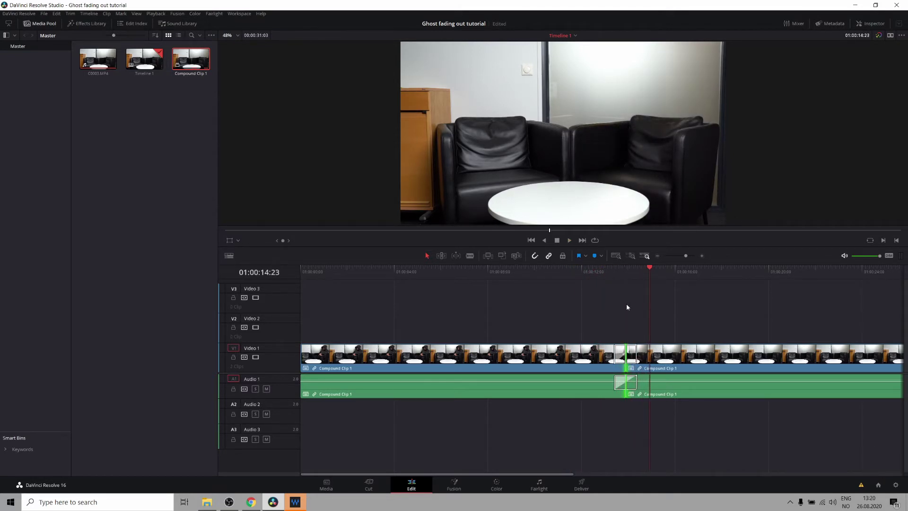
{"action": "key", "text": "ctrl+s"}
- Delete all clips from the timeline and place Compound Clip 1 from the media pool at the start of Video 1
{"action": "left_click", "coordinate": [672, 256]}
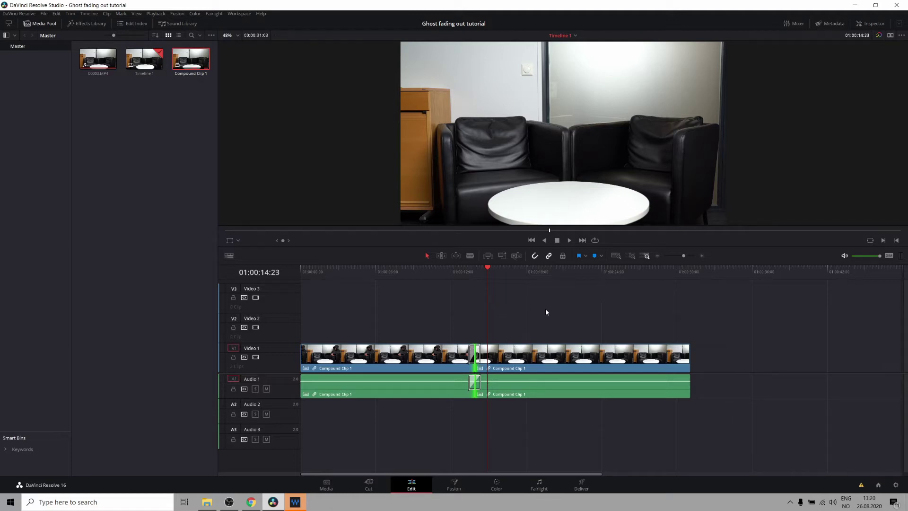
{"action": "left_click_drag", "start_coordinate": [699, 294], "coordinate": [310, 422]}
{"action": "key", "text": "Delete"}
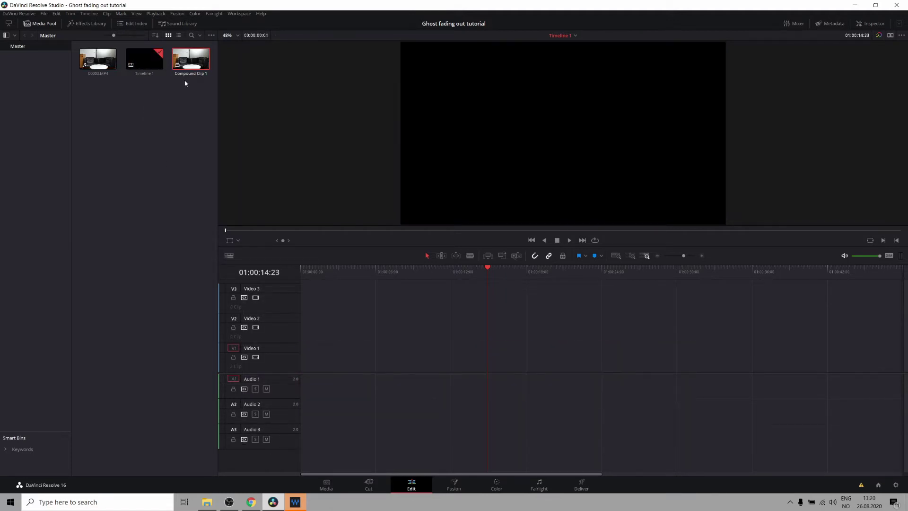
{"action": "left_click_drag", "start_coordinate": [191, 60], "coordinate": [303, 367]}
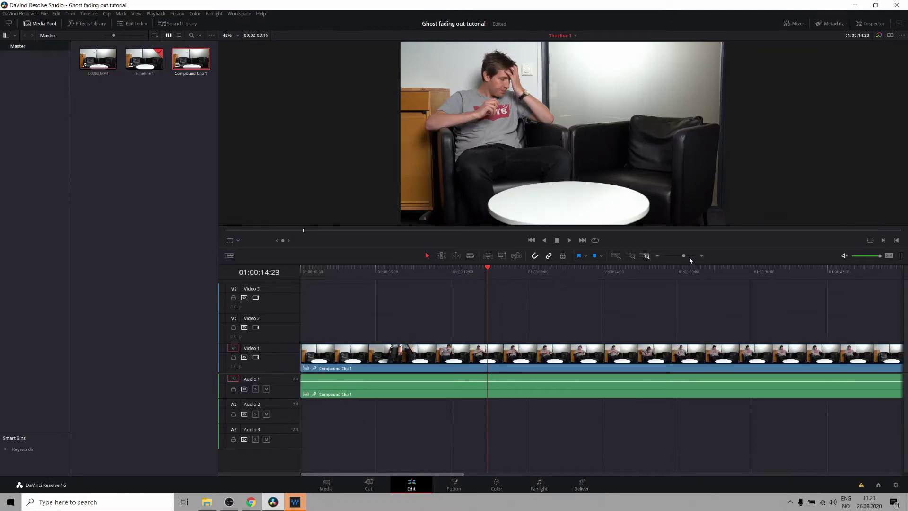
- Ripple-trim the compound clip's start at 01:00:21:08, and a second time about 11 seconds into the remaining clip
{"action": "left_click_drag", "start_coordinate": [689, 257], "coordinate": [684, 258]}
{"action": "key", "text": "Home"}
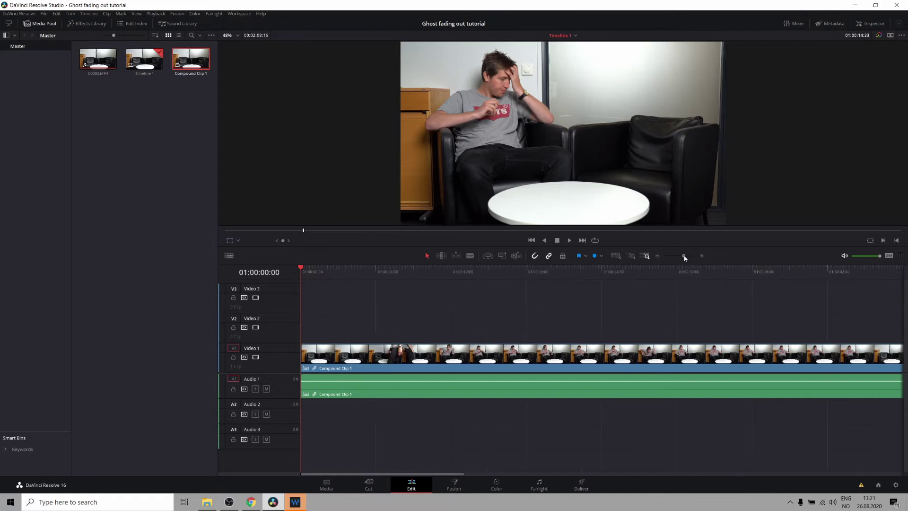
{"action": "left_click_drag", "start_coordinate": [302, 273], "coordinate": [569, 272]}
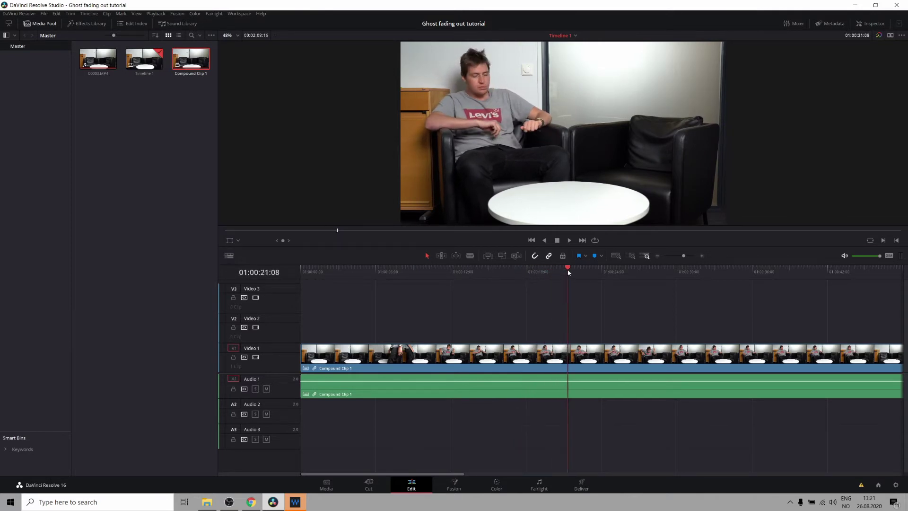
{"action": "left_click", "coordinate": [607, 352]}
{"action": "key", "text": "ctrl+shift+["}
{"action": "left_click_drag", "start_coordinate": [306, 277], "coordinate": [439, 272]}
{"action": "key", "text": "ctrl+shift+["}
- Split the trimmed clip at 01:00:12:13, at the end of the seated actor's section
{"action": "left_click", "coordinate": [339, 273]}
{"action": "left_click_drag", "start_coordinate": [340, 273], "coordinate": [458, 270]}
{"action": "key", "text": "ctrl+b"}
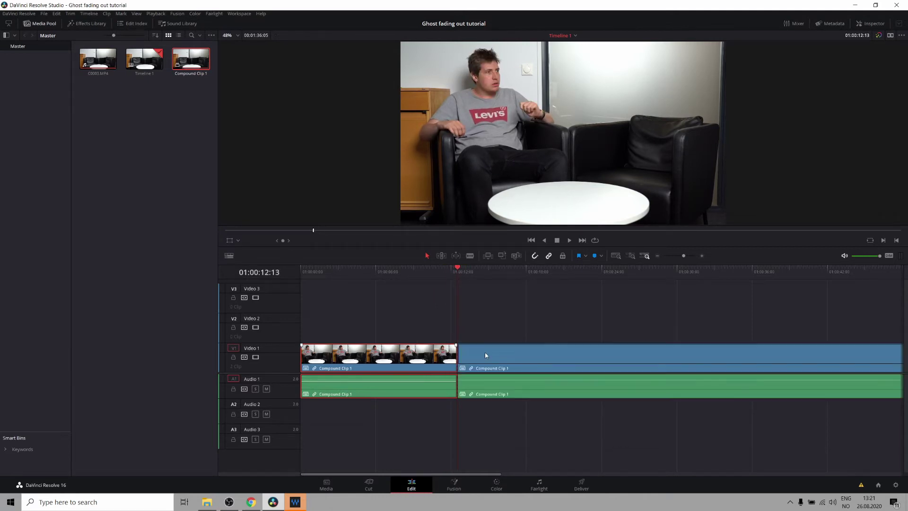
- Ripple-trim the start of the second clip to 01:01:13:06, where the hooded actor sits in the other chair
{"action": "left_click_drag", "start_coordinate": [684, 256], "coordinate": [681, 257]}
{"action": "left_click_drag", "start_coordinate": [579, 273], "coordinate": [674, 274]}
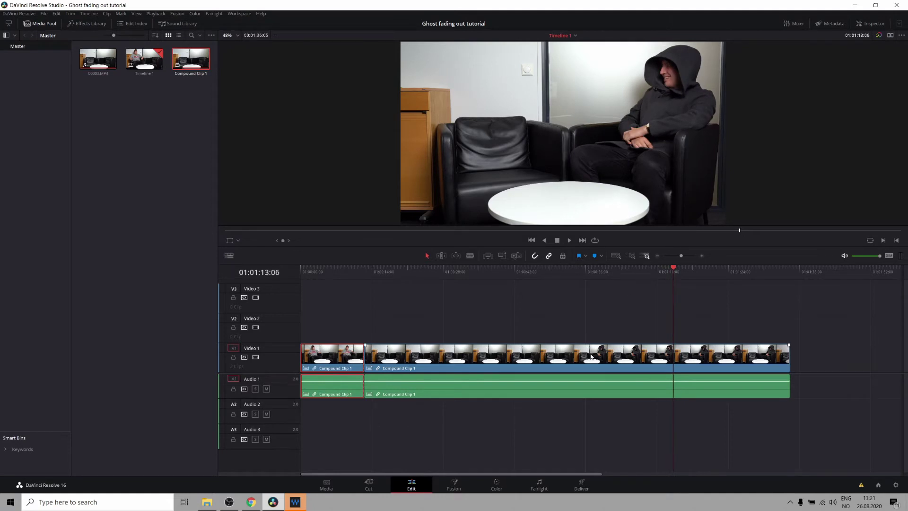
{"action": "left_click", "coordinate": [636, 366]}
{"action": "key", "text": "ctrl+shift+bracketleft"}
- Stack the hooded actor's clip on Video 2 at the timeline start and shorten its end to match the clip below
{"action": "left_click_drag", "start_coordinate": [396, 364], "coordinate": [257, 329]}
{"action": "left_click_drag", "start_coordinate": [415, 331], "coordinate": [364, 330]}
{"action": "left_click_drag", "start_coordinate": [320, 273], "coordinate": [364, 283]}
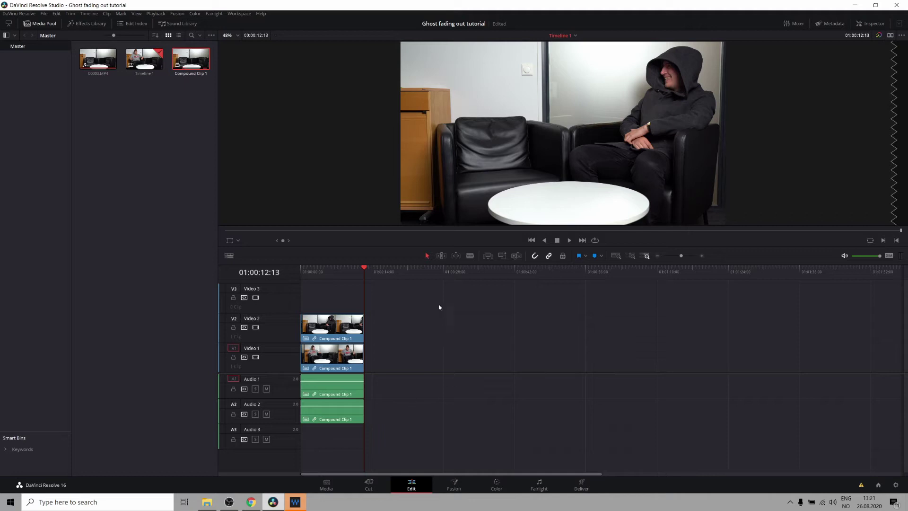
- Combine the two stacked clips into a new Fusion clip and open it on the Fusion page
{"action": "left_click_drag", "start_coordinate": [431, 283], "coordinate": [275, 424]}
{"action": "right_click", "coordinate": [346, 324]}
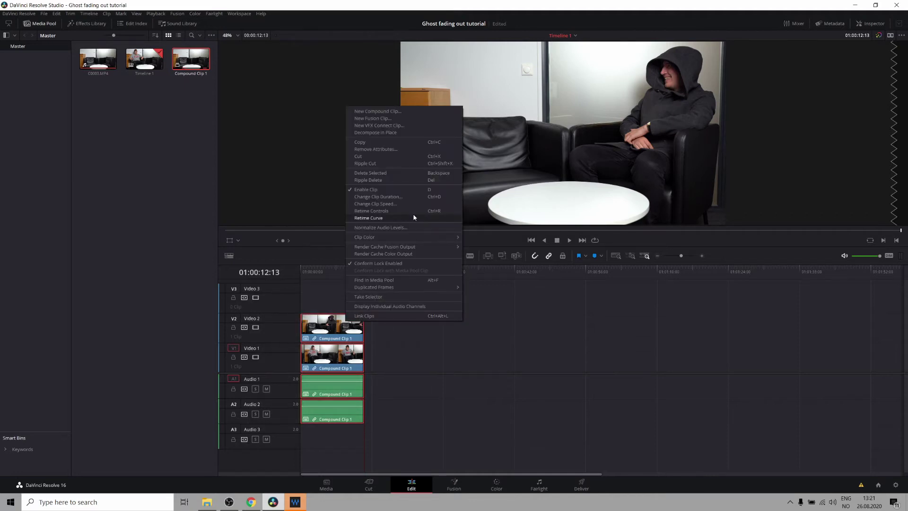
{"action": "left_click", "coordinate": [376, 119]}
{"action": "left_click", "coordinate": [313, 270]}
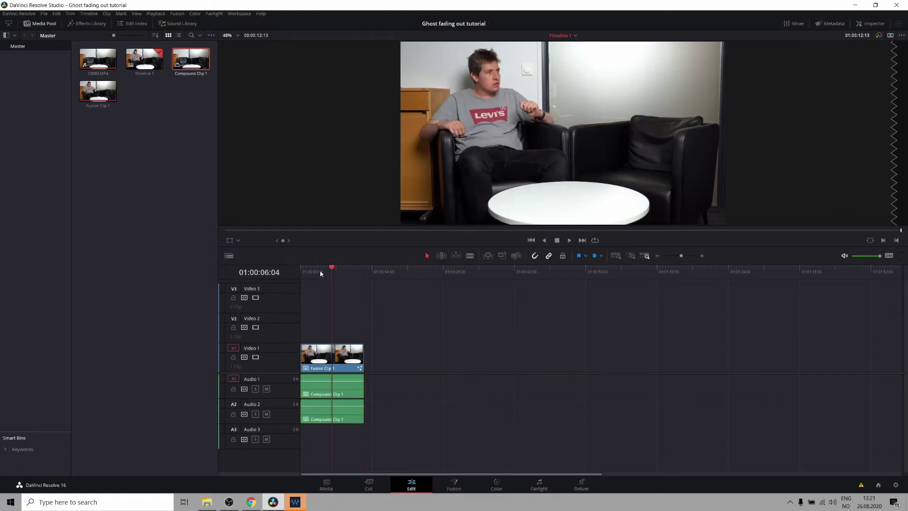
{"action": "left_click", "coordinate": [451, 485]}
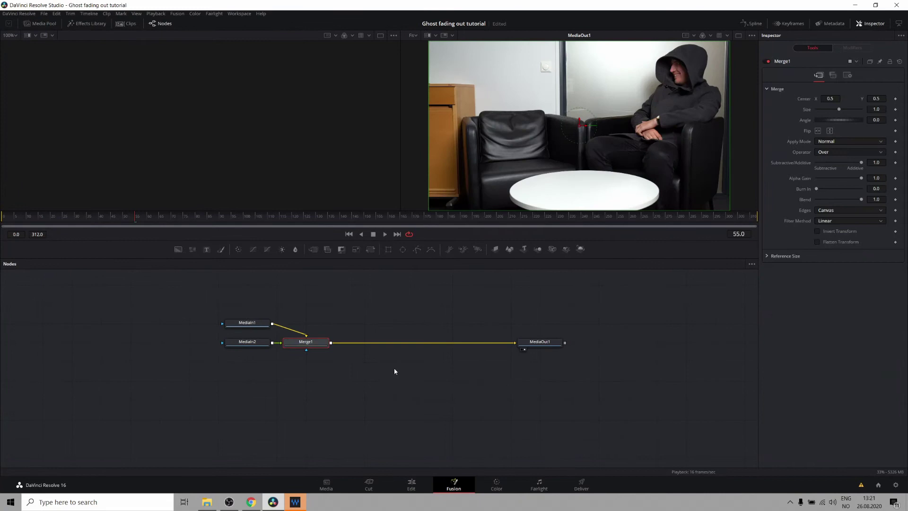
- View the MediaIn1 and MediaIn2 nodes in the second viewer to identify which actor each one holds
{"action": "left_click", "coordinate": [268, 322]}
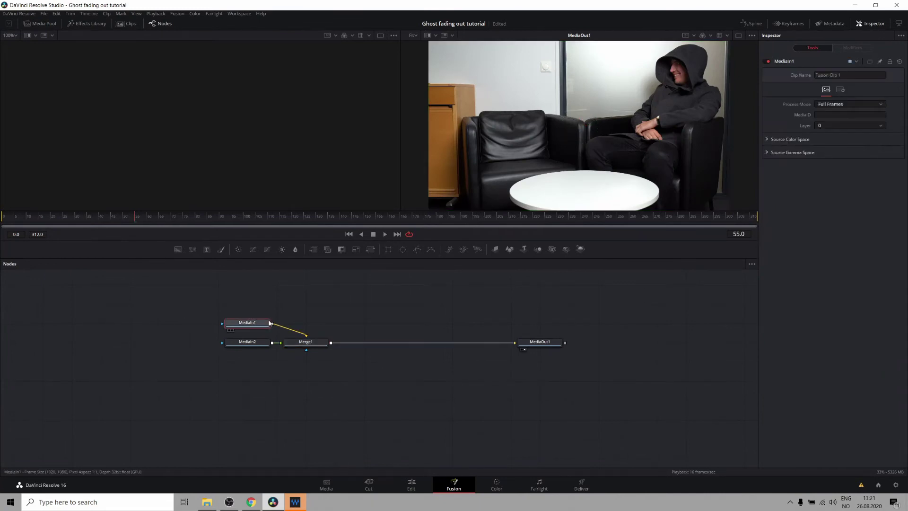
{"action": "key", "text": "2"}
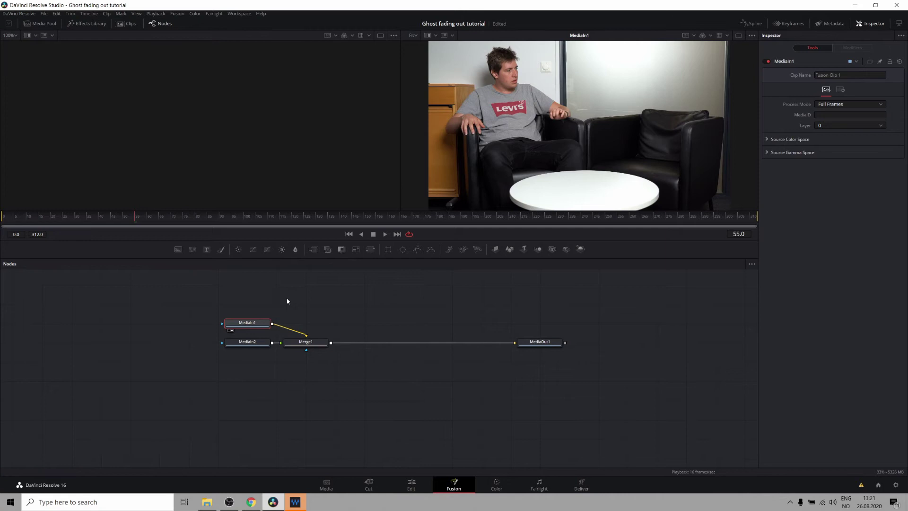
{"action": "key", "text": "2"}
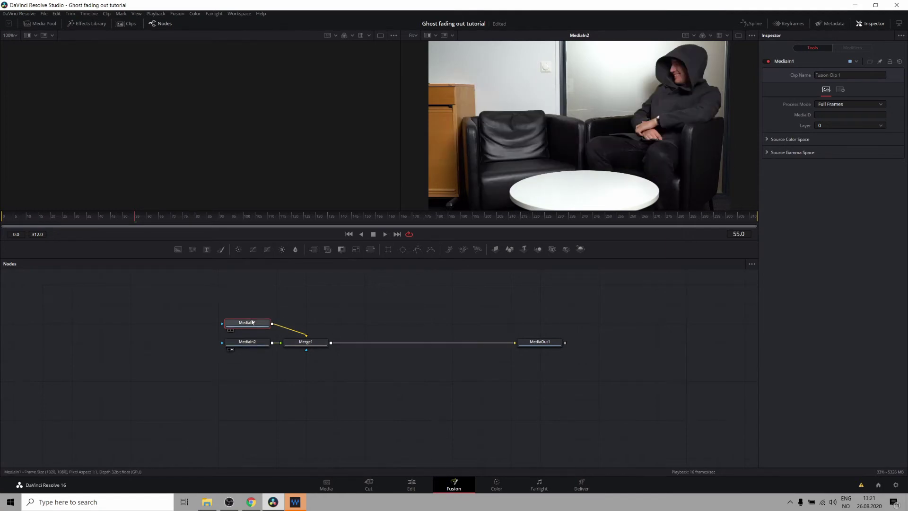
{"action": "key", "text": "2"}
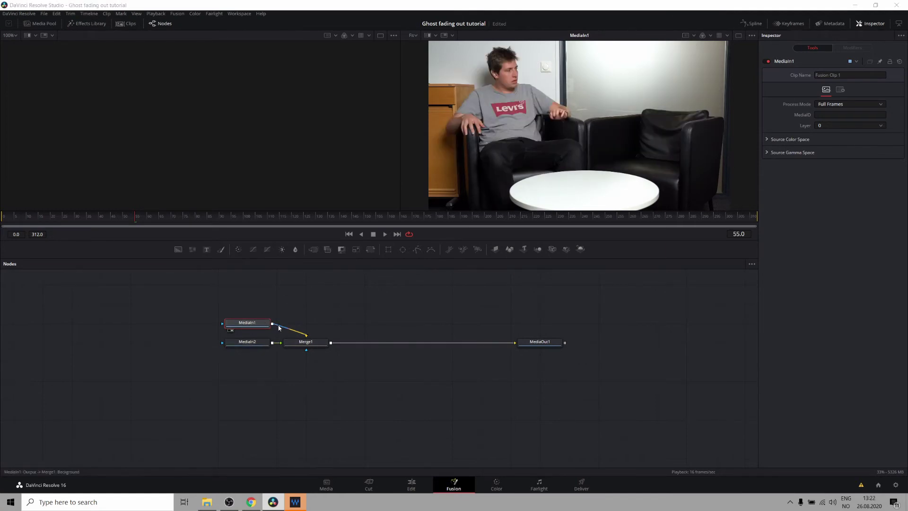
- Rename the MediaIn1 node as Actor1
{"action": "key", "text": "F2"}
{"action": "type", "text": "Actor1"}
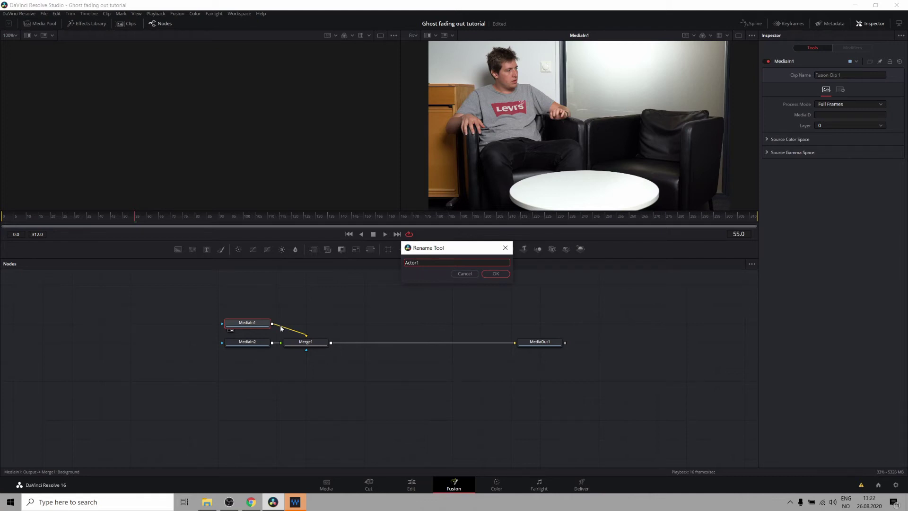
{"action": "key", "text": "Return"}
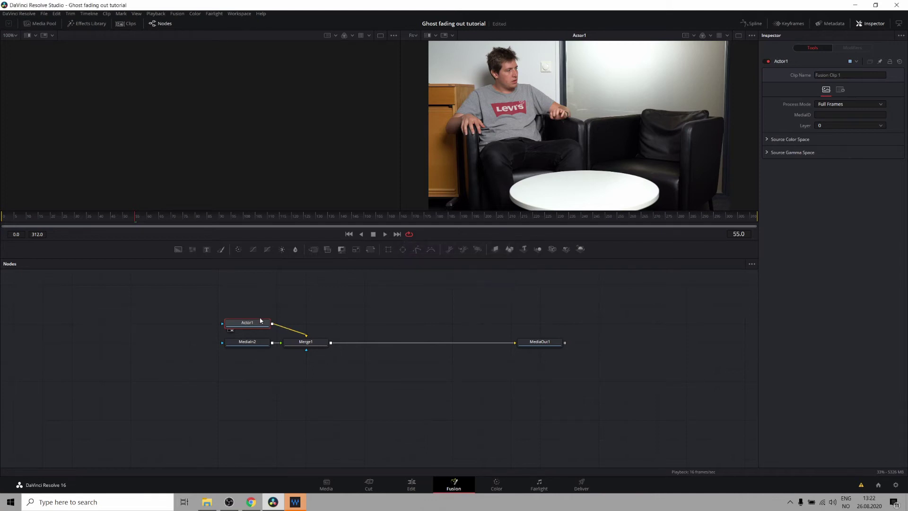
- Rename the MediaIn2 node as actor2
{"action": "left_click", "coordinate": [247, 341]}
{"action": "key", "text": "F2"}
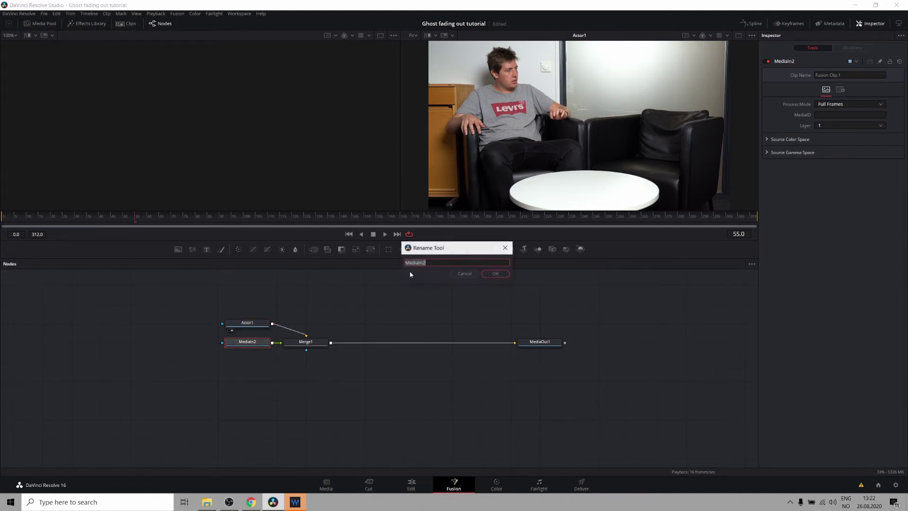
{"action": "type", "text": "act"}
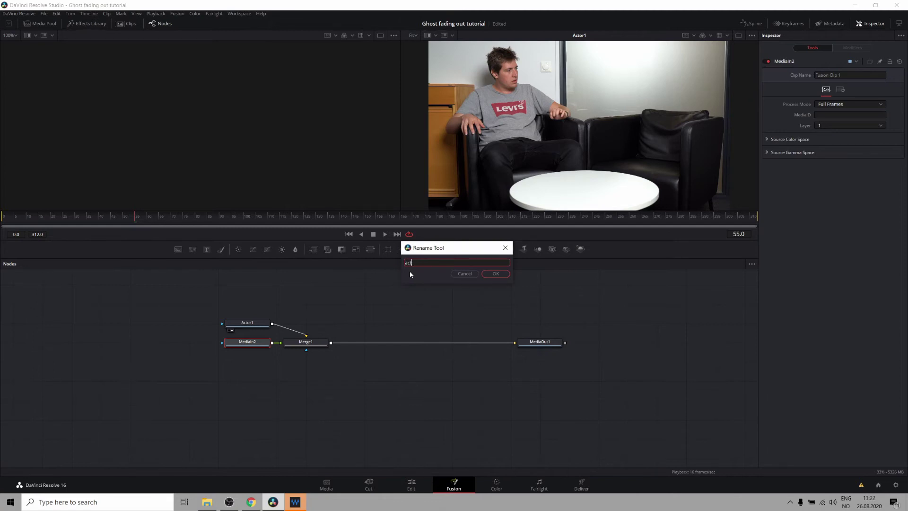
{"action": "type", "text": "or2"}
{"action": "key", "text": "Return"}
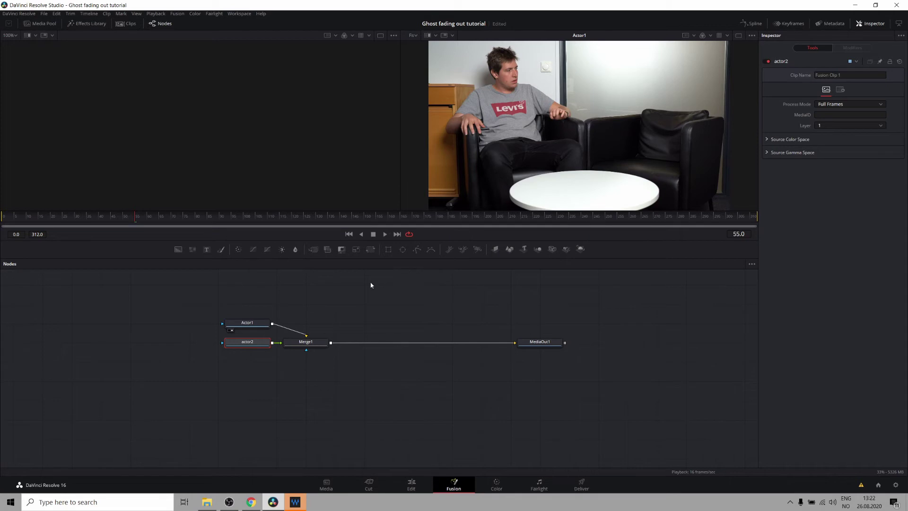
- Move the actor2 node to the opposite side of Merge1, level with the Actor1 node
{"action": "left_click", "coordinate": [338, 293]}
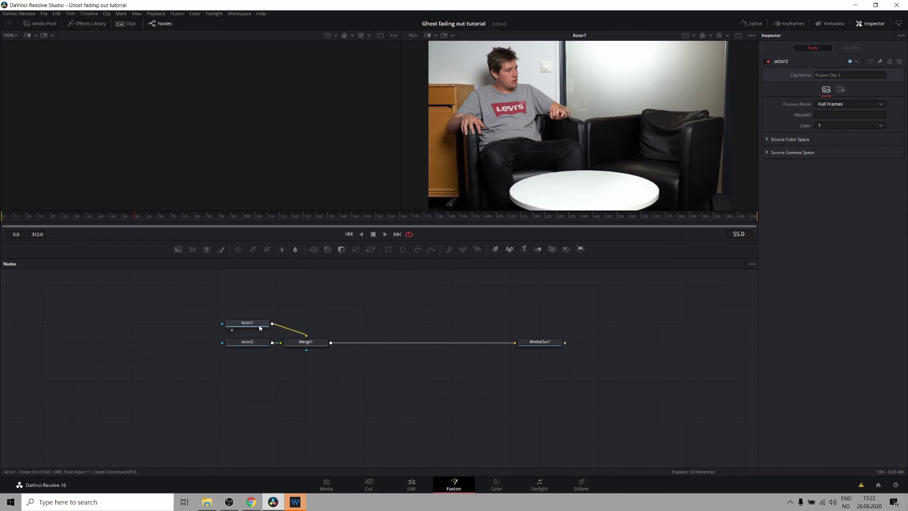
{"action": "left_click_drag", "start_coordinate": [247, 341], "coordinate": [334, 322]}
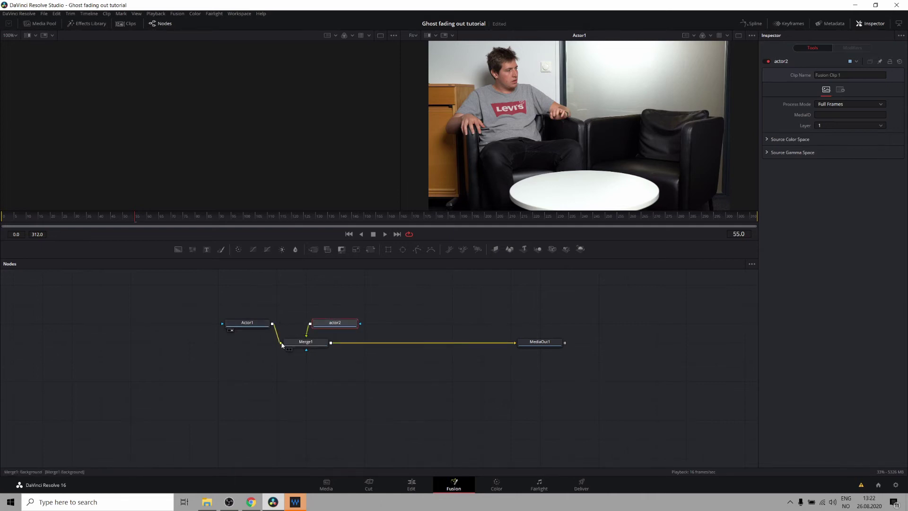
- Line up Actor1 level with Merge1, place actor2 directly above Merge1, and show MediaOut1 in the second viewer
{"action": "left_click_drag", "start_coordinate": [262, 324], "coordinate": [263, 341]}
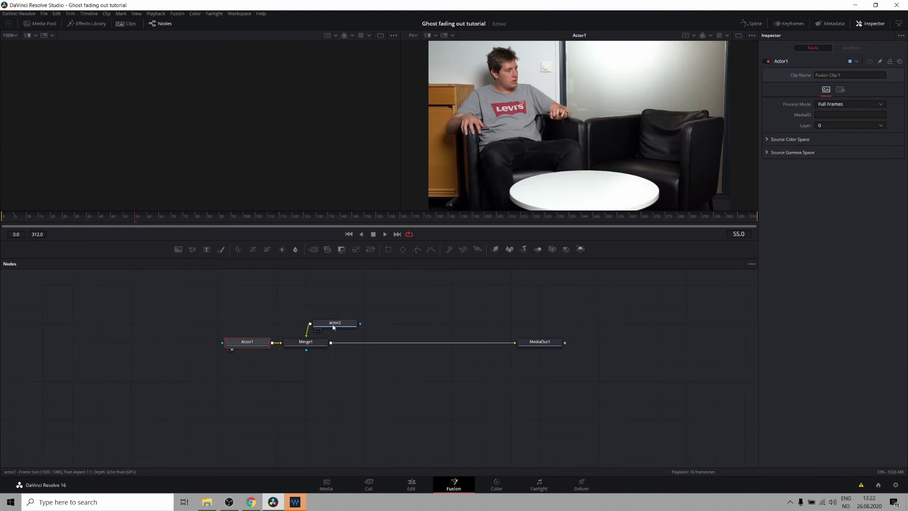
{"action": "left_click_drag", "start_coordinate": [333, 326], "coordinate": [305, 326]}
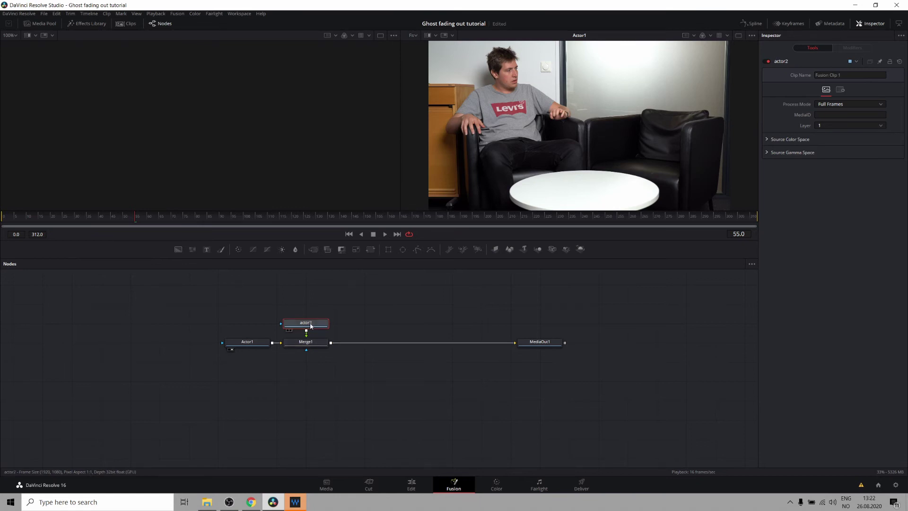
{"action": "left_click", "coordinate": [551, 345]}
{"action": "key", "text": "2"}
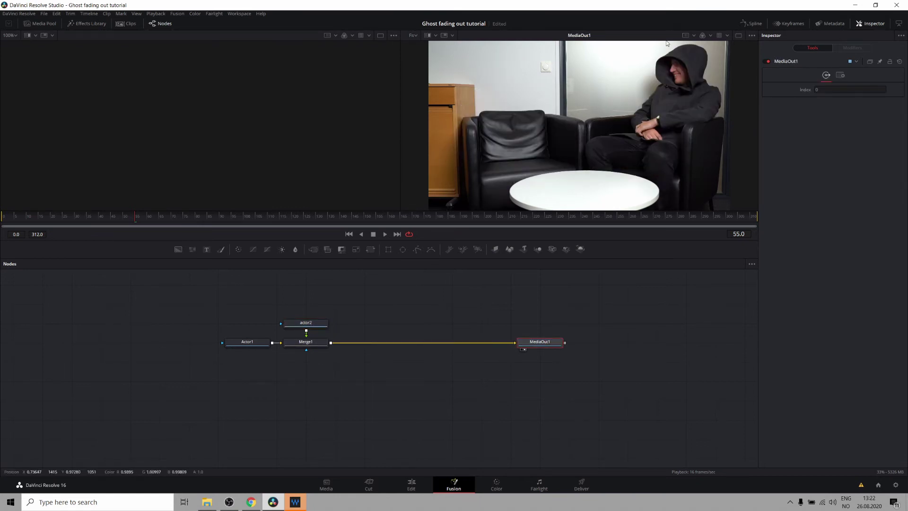
- Add an unconnected Polygon mask node and start its outline with points beyond the frame's upper edge on the hooded actor's side
{"action": "left_click", "coordinate": [305, 325]}
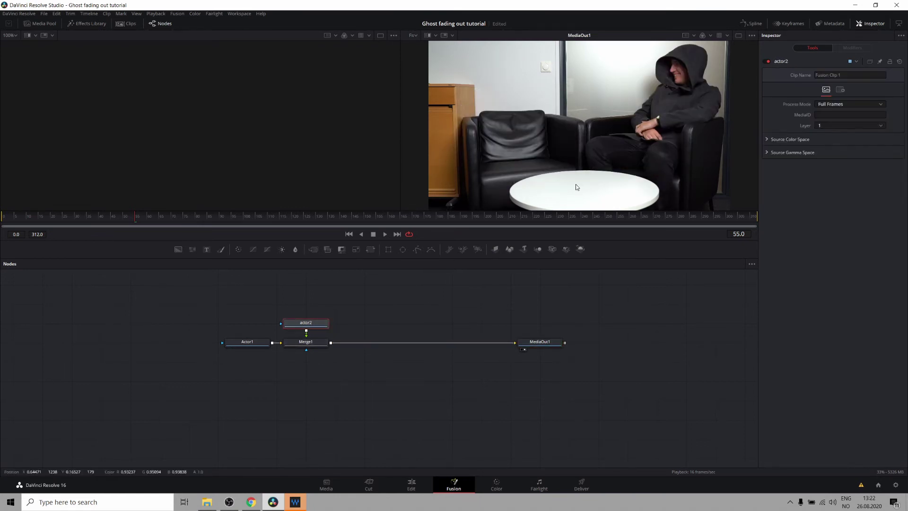
{"action": "left_click", "coordinate": [415, 320]}
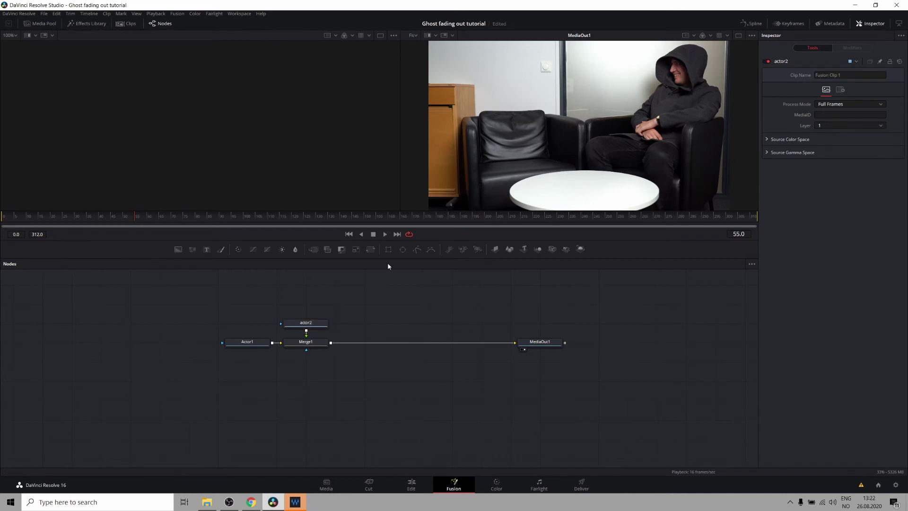
{"action": "left_click", "coordinate": [417, 250]}
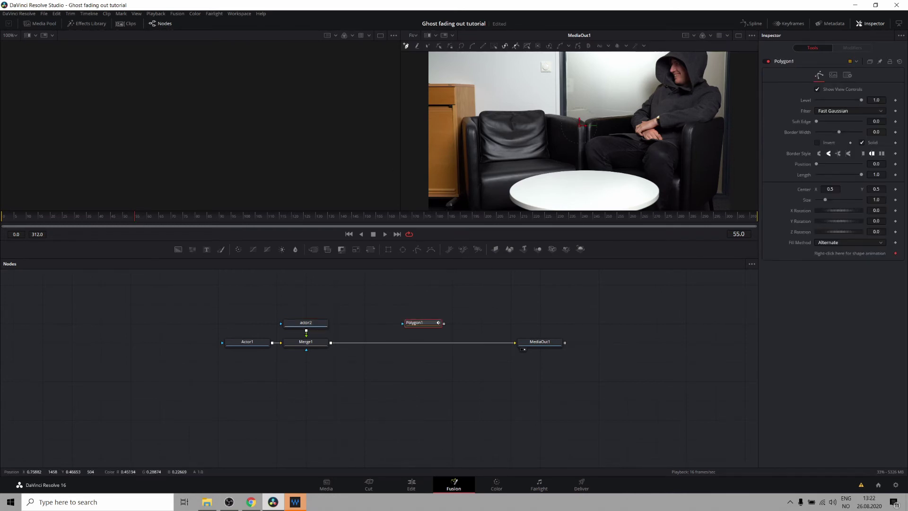
{"action": "left_click_drag", "start_coordinate": [564, 164], "coordinate": [559, 166]}
{"action": "left_click", "coordinate": [663, 98]}
{"action": "left_click", "coordinate": [639, 72]}
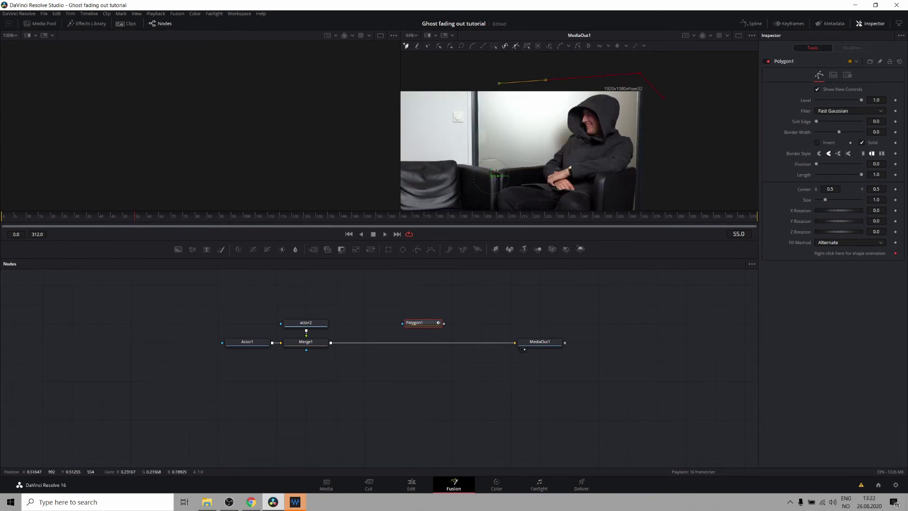
- Continue the polygon outline down between the two armchairs, through the gap beside the hooded actor's knee to the table's edge
{"action": "scroll", "coordinate": [495, 172], "scroll_direction": "up", "scroll_amount": 2}
{"action": "left_click_drag", "start_coordinate": [504, 172], "coordinate": [531, 102]}
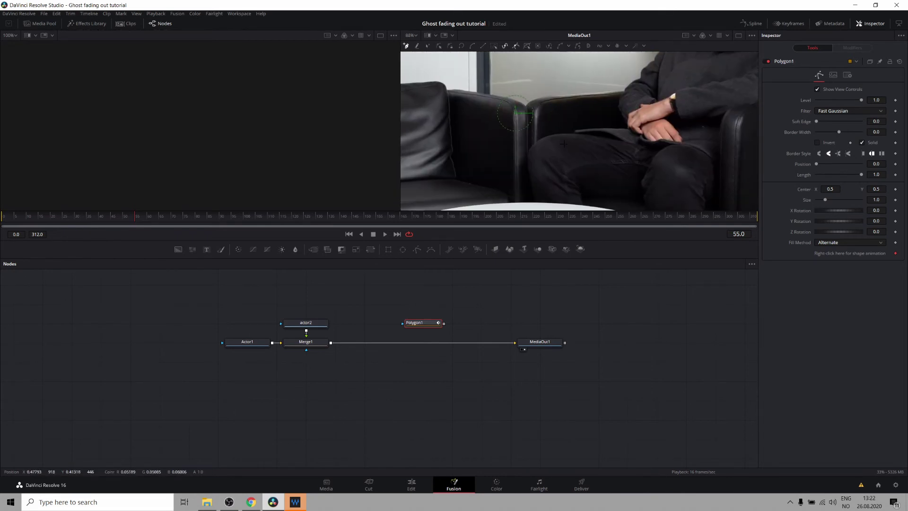
{"action": "scroll", "coordinate": [676, 92], "scroll_direction": "down", "scroll_amount": 1}
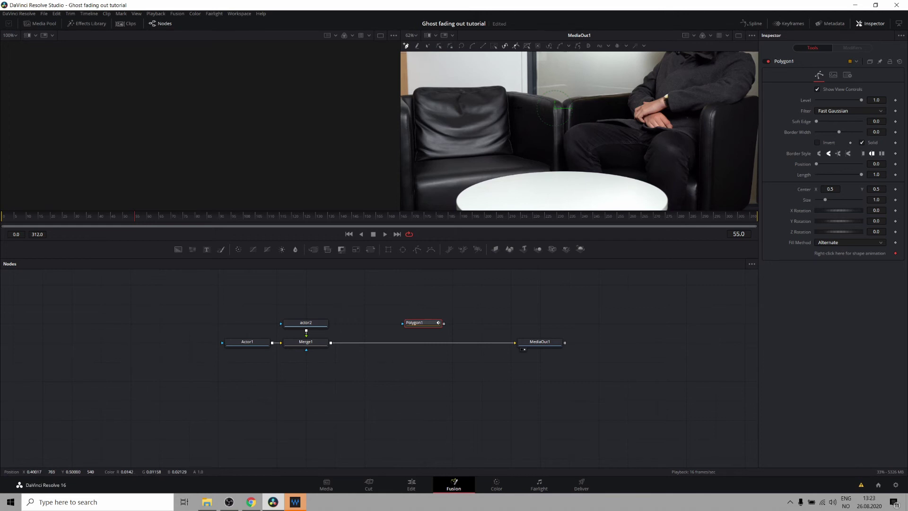
{"action": "scroll", "coordinate": [510, 109], "scroll_direction": "down", "scroll_amount": 1}
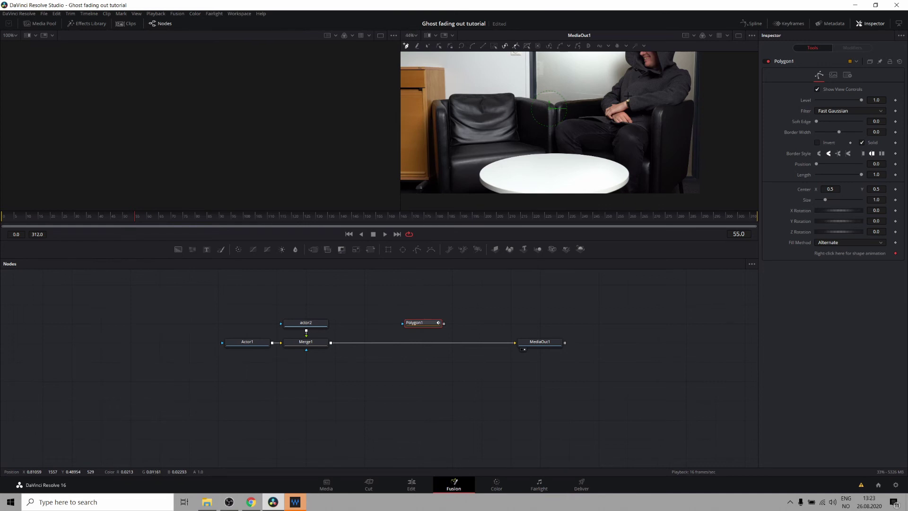
{"action": "left_click_drag", "start_coordinate": [578, 77], "coordinate": [569, 116]}
{"action": "left_click", "coordinate": [548, 132]}
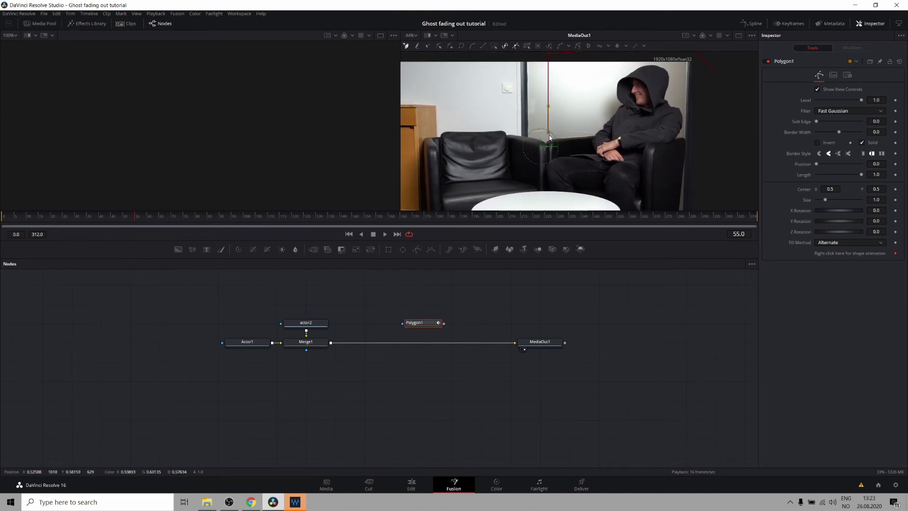
{"action": "scroll", "coordinate": [550, 137], "scroll_direction": "up", "scroll_amount": 5}
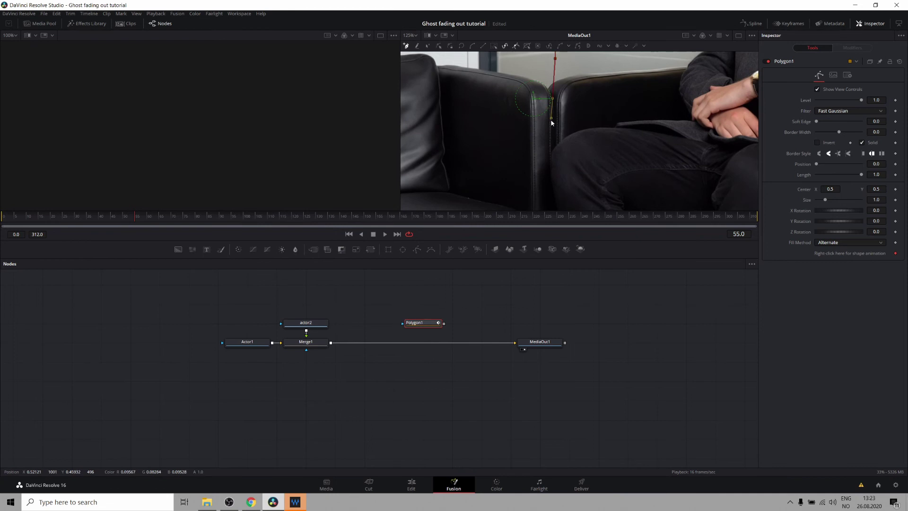
{"action": "left_click_drag", "start_coordinate": [545, 184], "coordinate": [548, 118]}
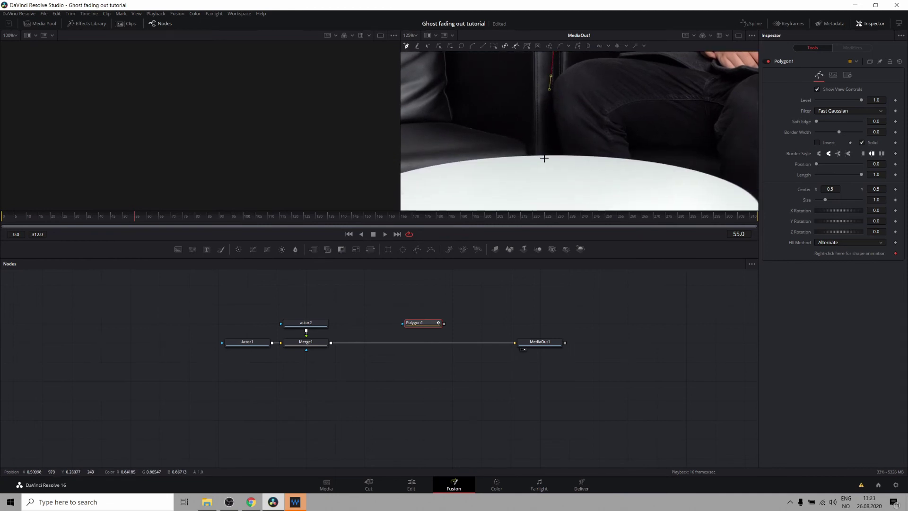
{"action": "left_click_drag", "start_coordinate": [545, 158], "coordinate": [547, 163]}
- Carry the polygon outline below and outside the frame around the hooded actor's side and close it at the starting point
{"action": "scroll", "coordinate": [561, 169], "scroll_direction": "down", "scroll_amount": 5}
{"action": "left_click_drag", "start_coordinate": [571, 194], "coordinate": [582, 198]}
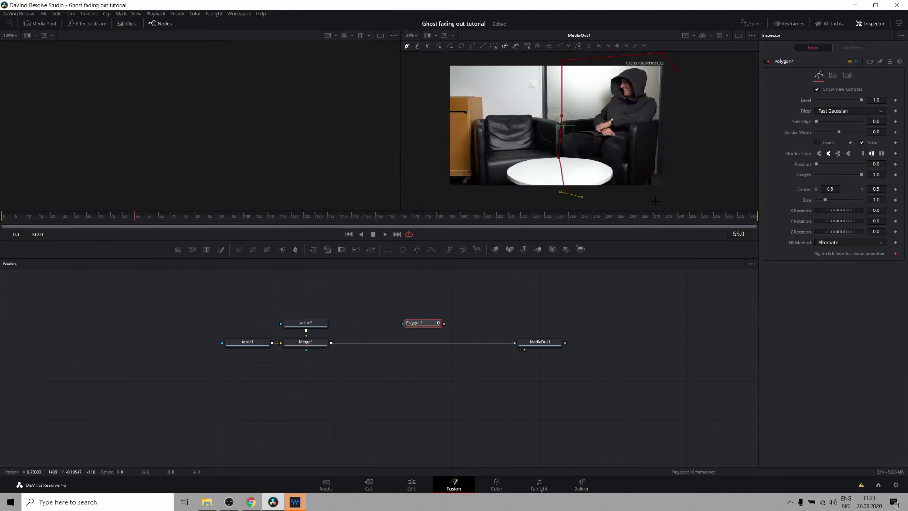
{"action": "left_click_drag", "start_coordinate": [677, 192], "coordinate": [698, 188]}
{"action": "left_click_drag", "start_coordinate": [703, 90], "coordinate": [703, 98]}
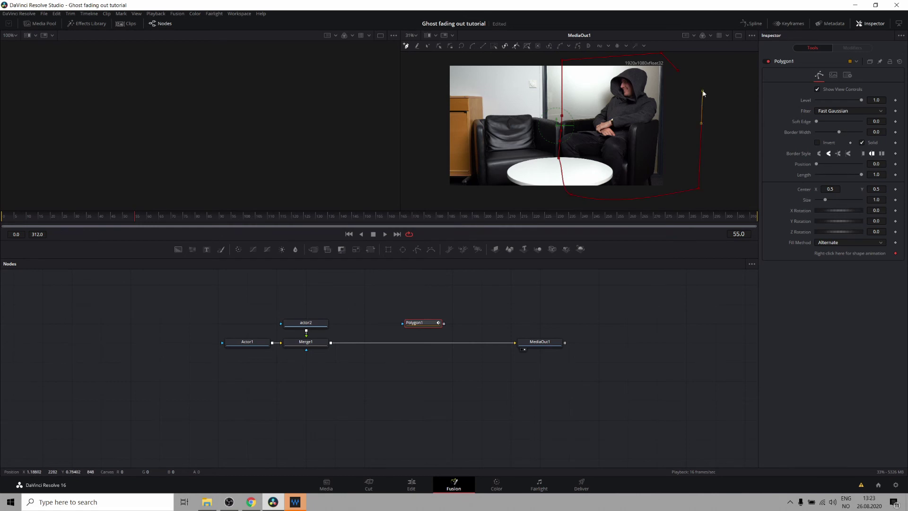
{"action": "left_click", "coordinate": [678, 71]}
- Connect Polygon1 to actor2 as its mask
{"action": "scroll", "coordinate": [644, 94], "scroll_direction": "up", "scroll_amount": 2}
{"action": "left_click_drag", "start_coordinate": [417, 323], "coordinate": [310, 326]}
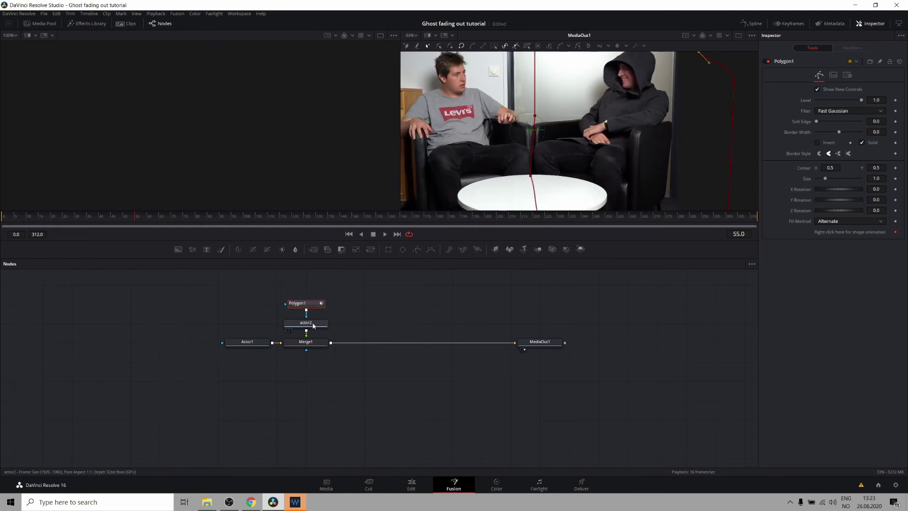
{"action": "left_click", "coordinate": [371, 309]}
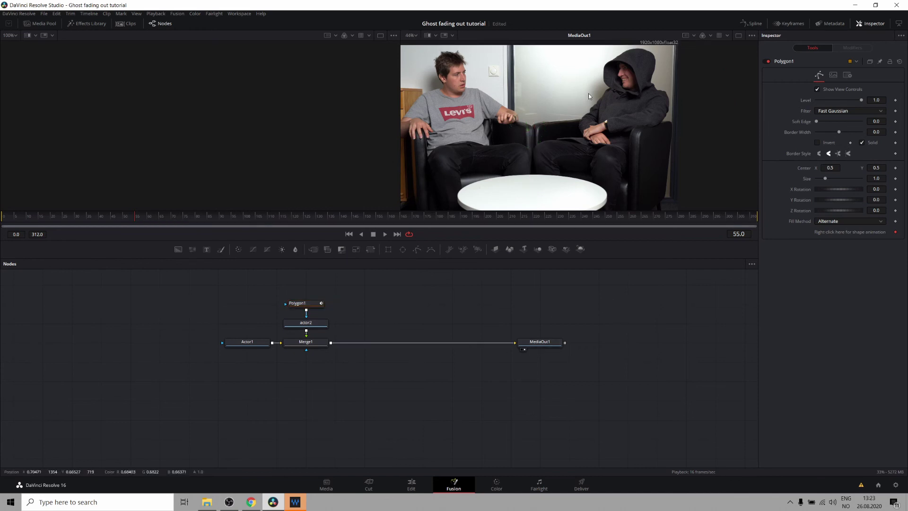
- Show actor2 close up in the second viewer at the mask's edge and set Polygon1's Soft Edge to about 0.0085
{"action": "scroll", "coordinate": [509, 144], "scroll_direction": "up", "scroll_amount": 4}
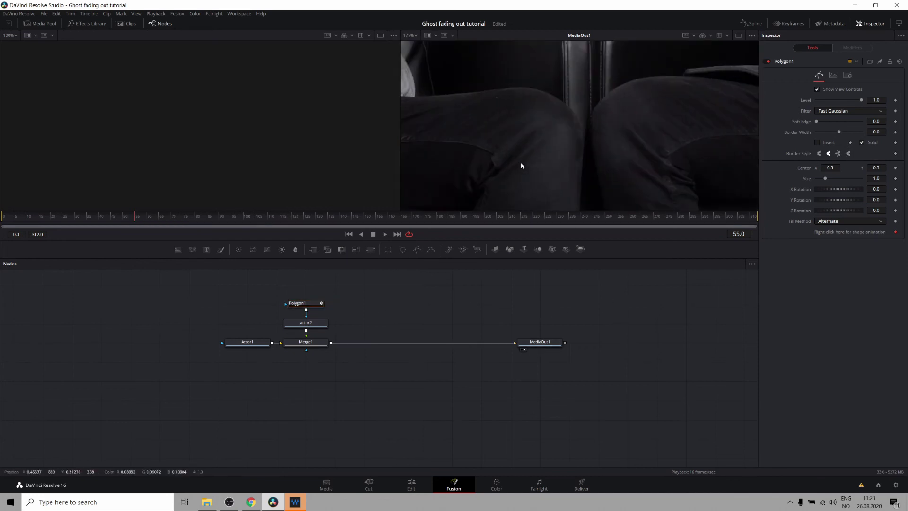
{"action": "left_click", "coordinate": [311, 305]}
{"action": "left_click_drag", "start_coordinate": [310, 329], "coordinate": [584, 154]}
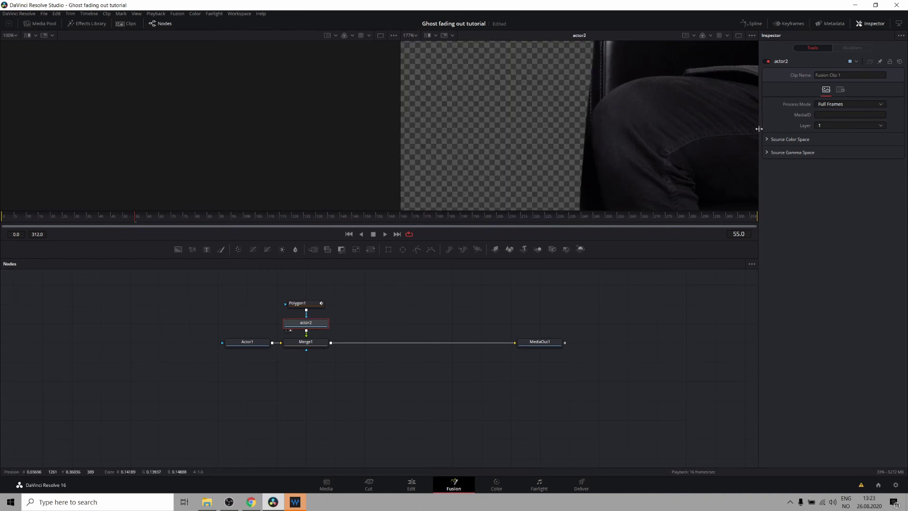
{"action": "left_click", "coordinate": [311, 305]}
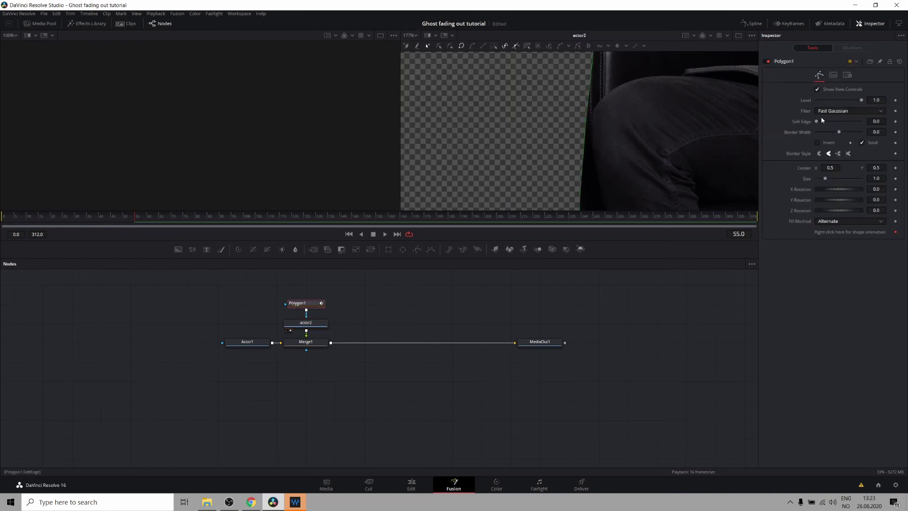
{"action": "left_click_drag", "start_coordinate": [817, 123], "coordinate": [832, 126]}
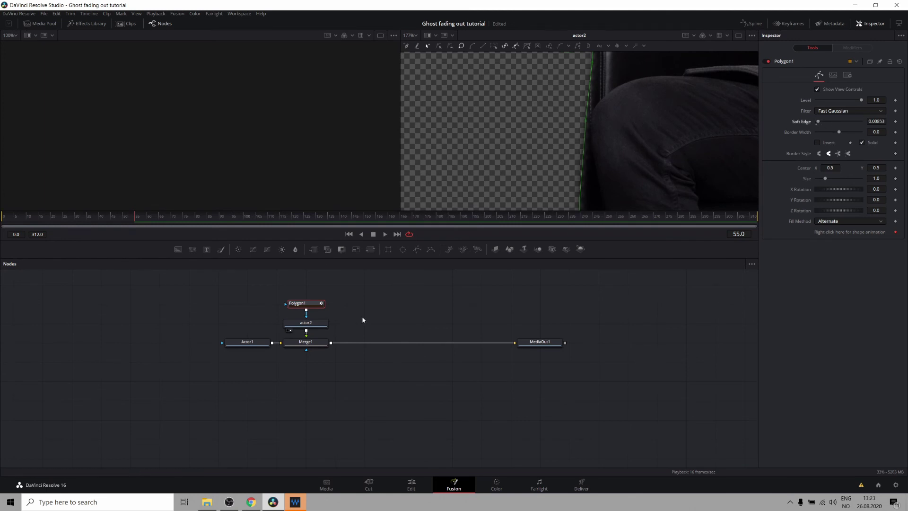
- Show MediaOut1 in the second viewer and scrub to frame 102 to check the combined shot of both actors
{"action": "left_click", "coordinate": [540, 342]}
{"action": "key", "text": "2"}
{"action": "key", "text": "ctrl+f"}
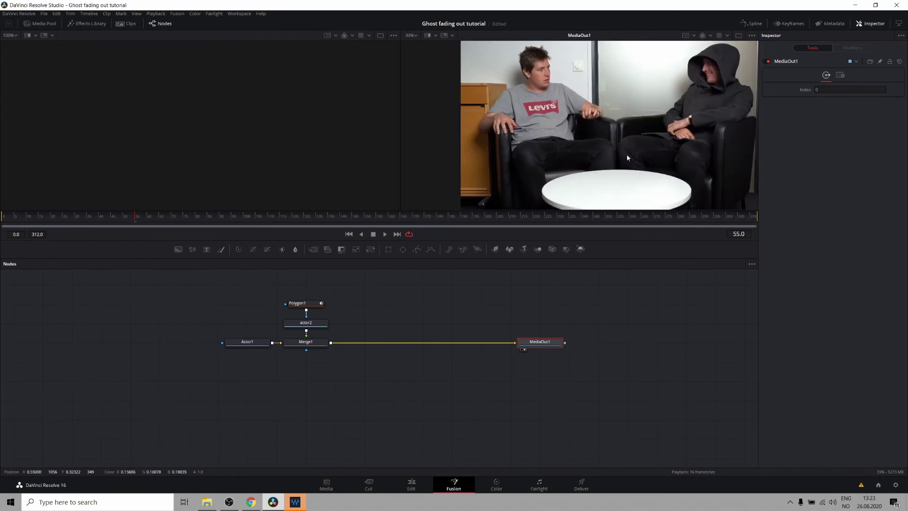
{"action": "scroll", "coordinate": [581, 162], "scroll_direction": "down", "scroll_amount": 1}
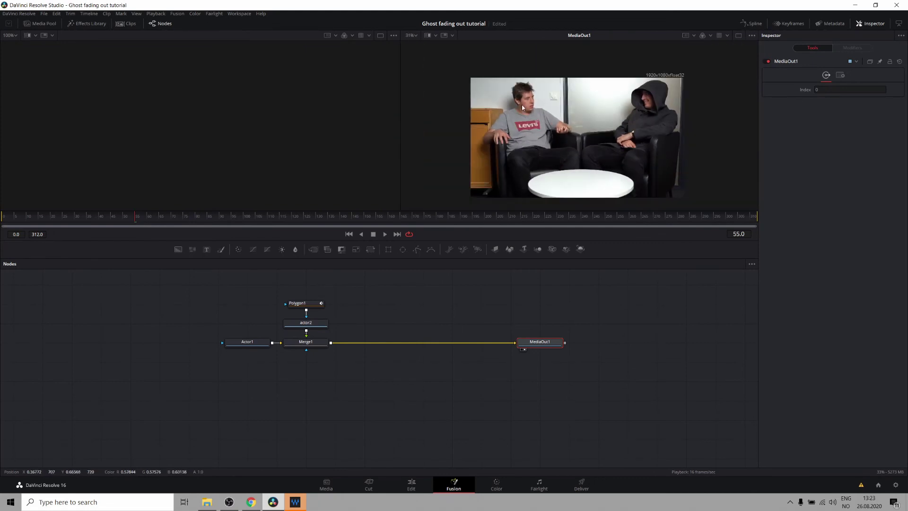
{"action": "left_click_drag", "start_coordinate": [158, 223], "coordinate": [247, 225]}
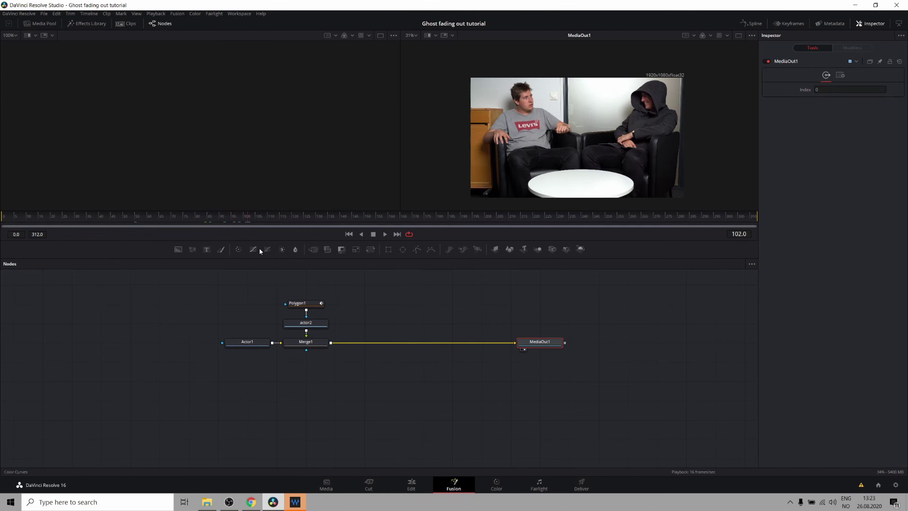
- Add a keyframe to Merge1's Blend at 1.0 on frame 170
{"action": "left_click", "coordinate": [316, 348]}
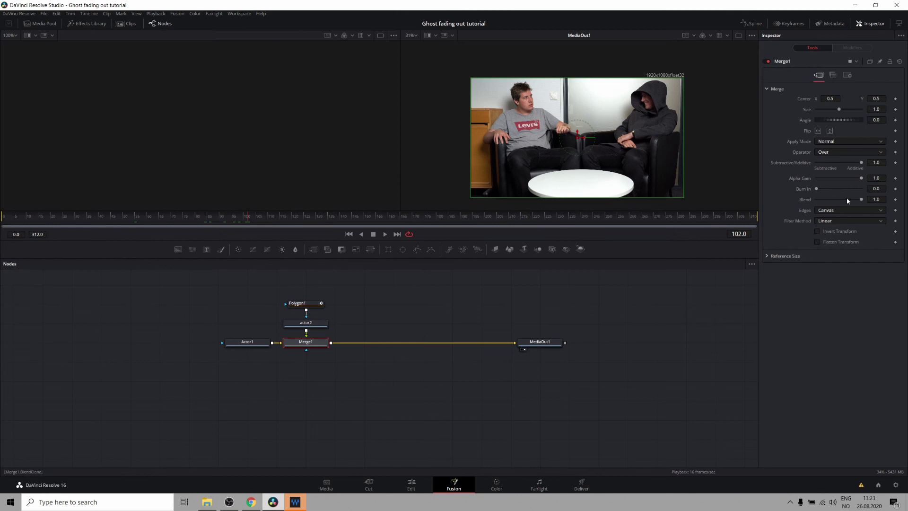
{"action": "left_click_drag", "start_coordinate": [862, 199], "coordinate": [891, 204]}
{"action": "left_click_drag", "start_coordinate": [29, 217], "coordinate": [268, 222]}
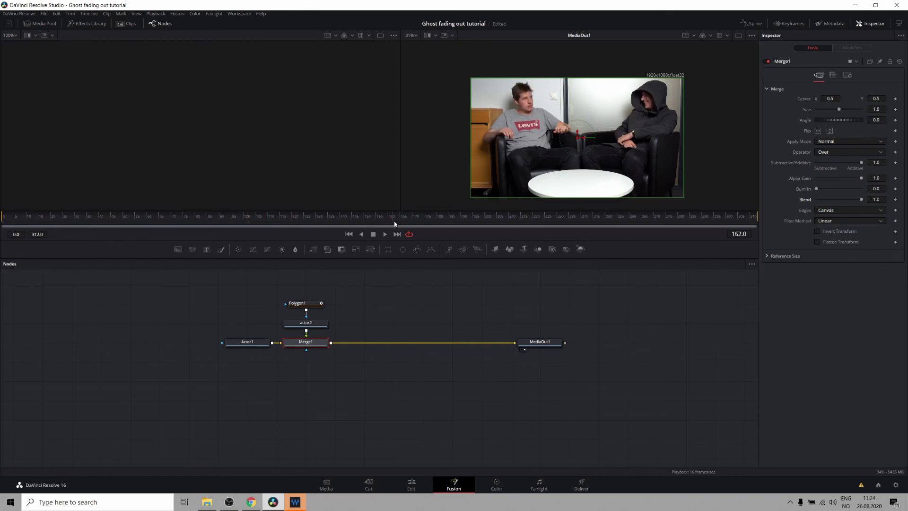
{"action": "left_click", "coordinate": [895, 199]}
- Set Merge1's Blend to 0.0 at frame 197 and return the playhead to frame 0
{"action": "left_click_drag", "start_coordinate": [414, 218], "coordinate": [476, 217]}
{"action": "left_click_drag", "start_coordinate": [861, 200], "coordinate": [801, 206]}
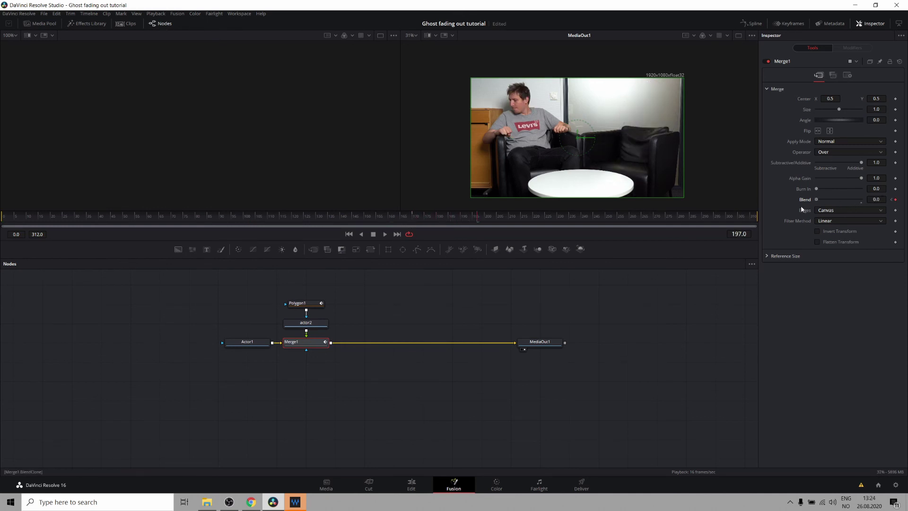
{"action": "left_click", "coordinate": [166, 214]}
{"action": "left_click_drag", "start_coordinate": [166, 216], "coordinate": [2, 220]}
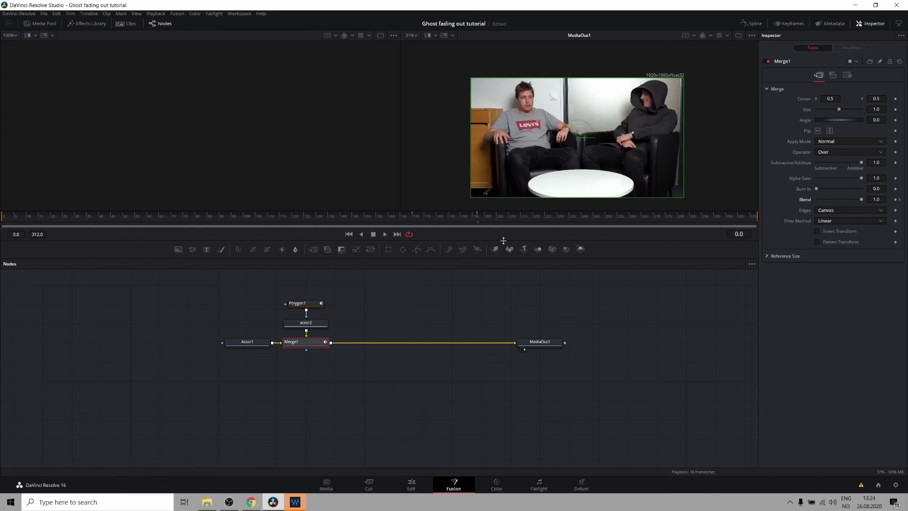